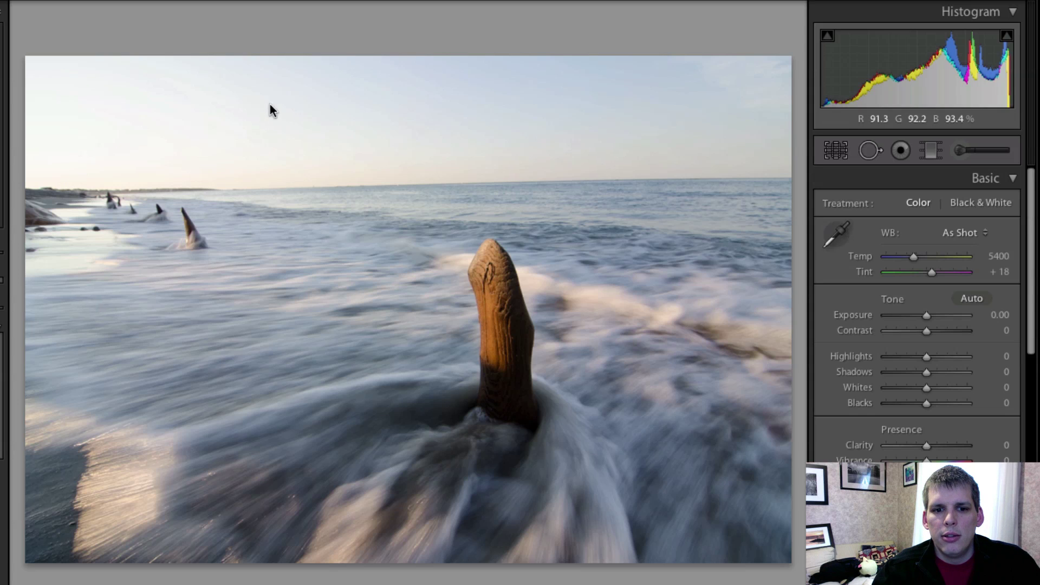
# - Add three graduated filters from the left, upper right and bottom, moving the bottom one behind the post
pyautogui.click(934, 155)
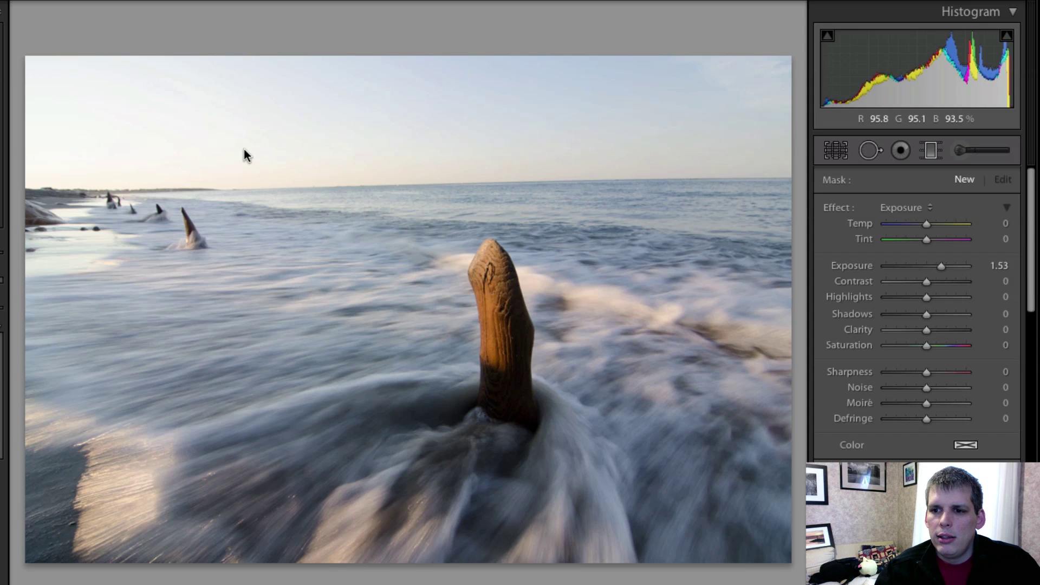
pyautogui.moveTo(83, 87); pyautogui.dragTo(257, 402)
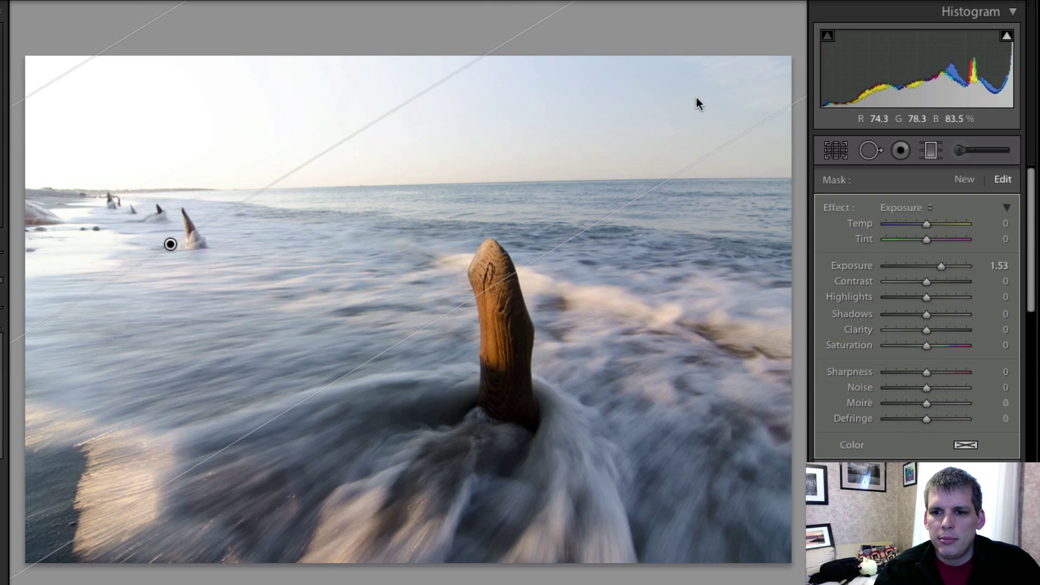
pyautogui.moveTo(697, 103); pyautogui.dragTo(485, 396)
pyautogui.moveTo(337, 556); pyautogui.dragTo(385, 100)
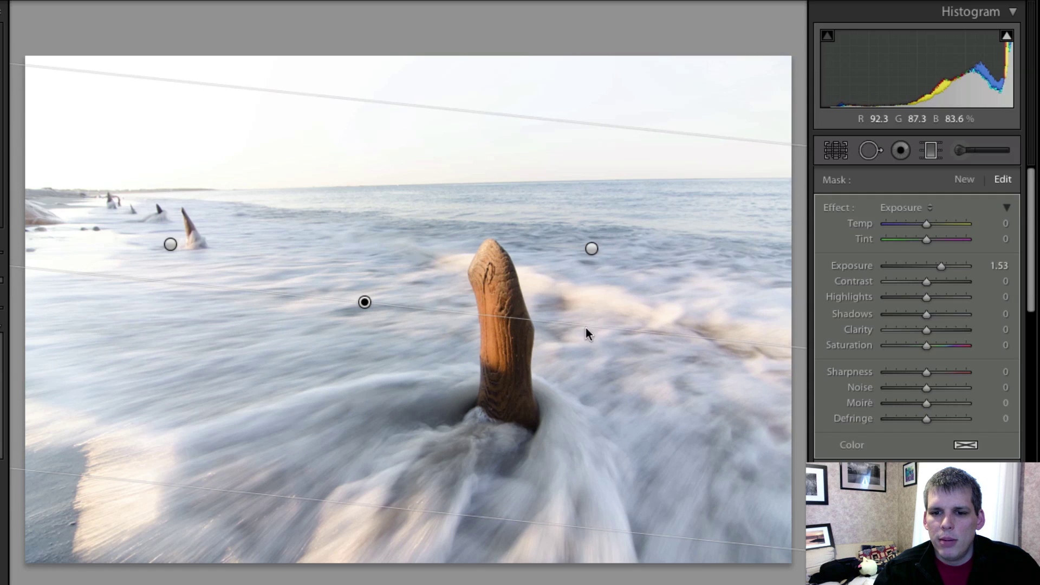
pyautogui.moveTo(366, 304); pyautogui.dragTo(463, 248)
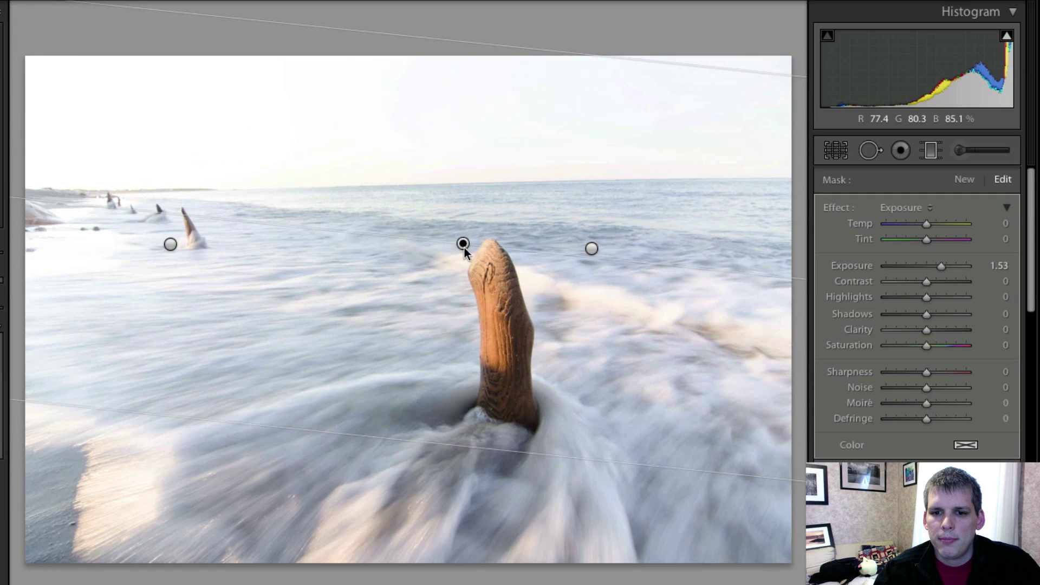
# - Shift the left filter right, lower Exposure on the left and right filters, and nudge the middle one up
pyautogui.click(171, 244)
pyautogui.moveTo(170, 245); pyautogui.dragTo(212, 248)
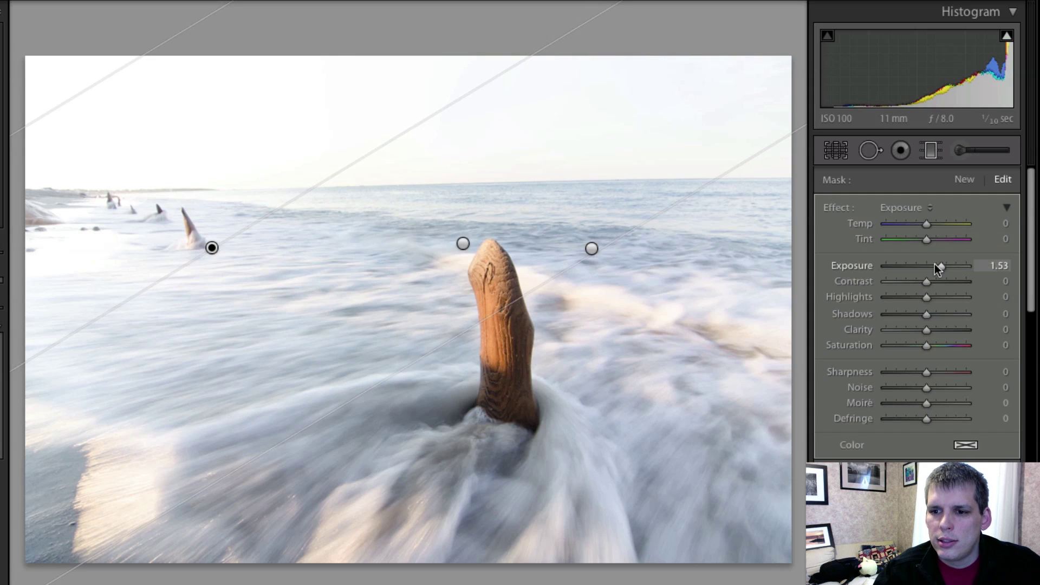
pyautogui.moveTo(941, 269); pyautogui.dragTo(893, 274)
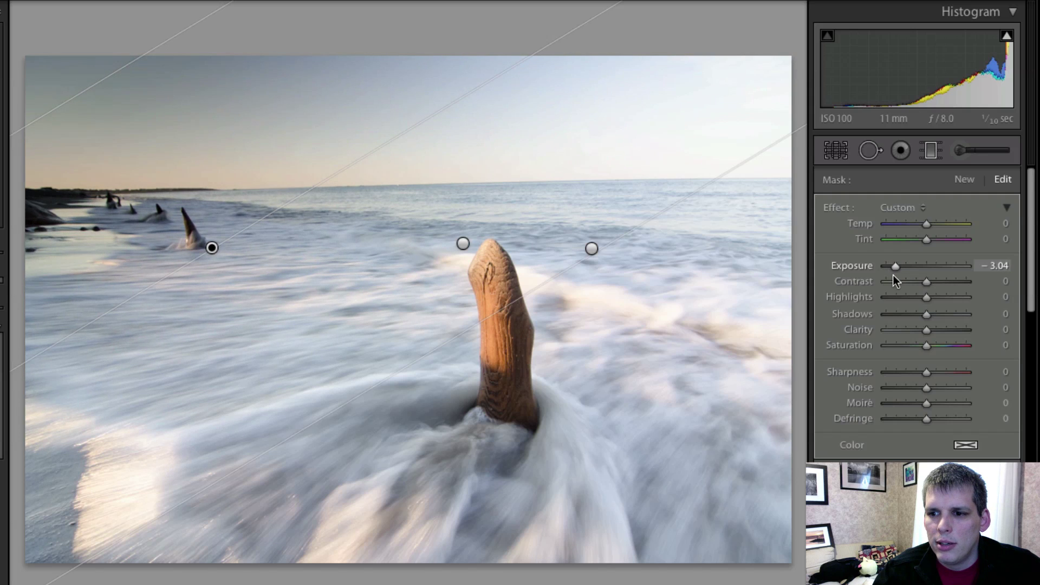
pyautogui.click(591, 249)
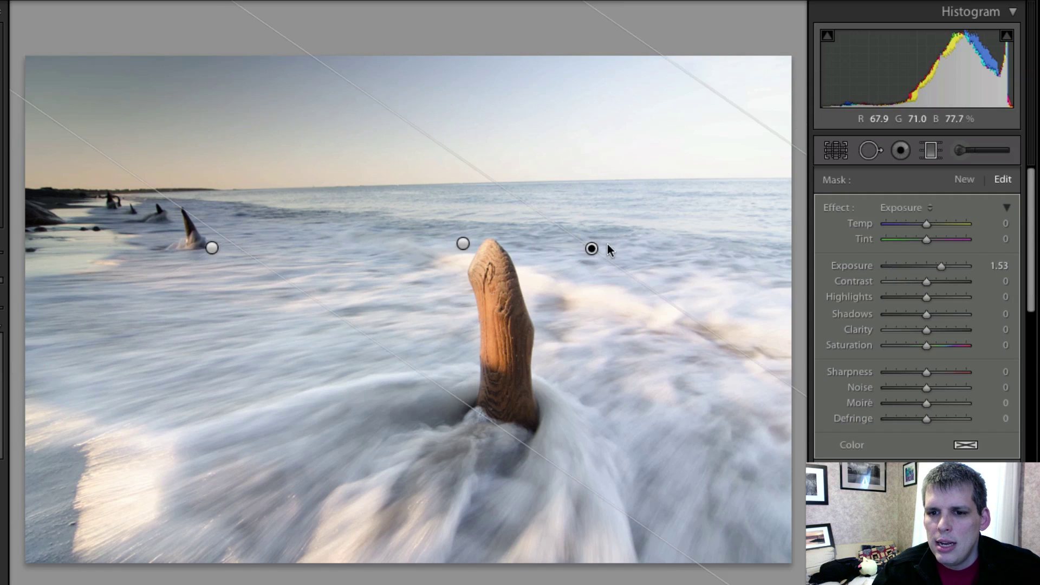
pyautogui.moveTo(942, 275); pyautogui.dragTo(911, 279)
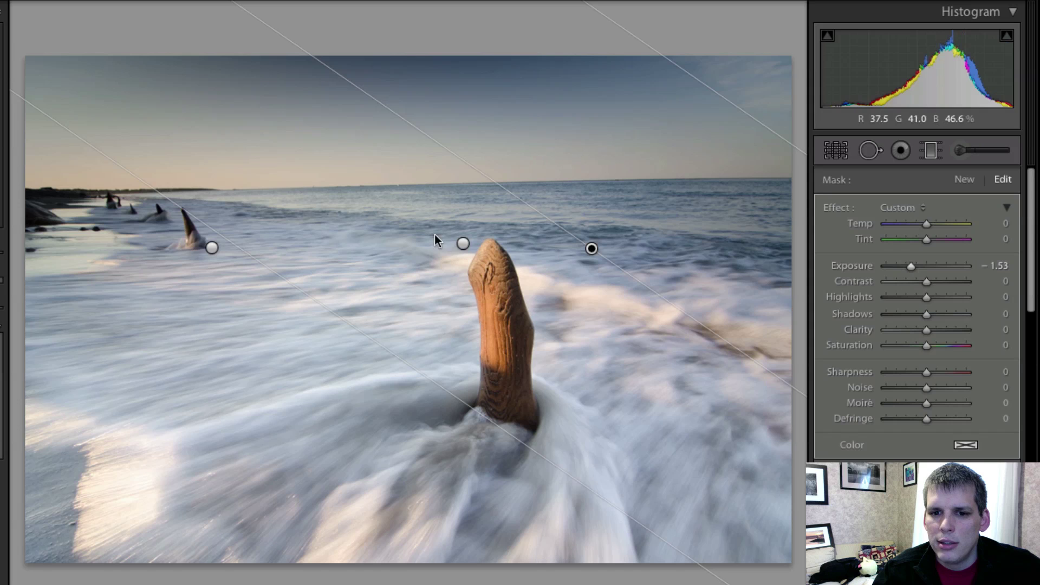
pyautogui.click(463, 244)
pyautogui.moveTo(464, 245)
pyautogui.mouseDown()
pyautogui.moveTo(465, 232)
pyautogui.moveTo(464, 242)
pyautogui.mouseUp()
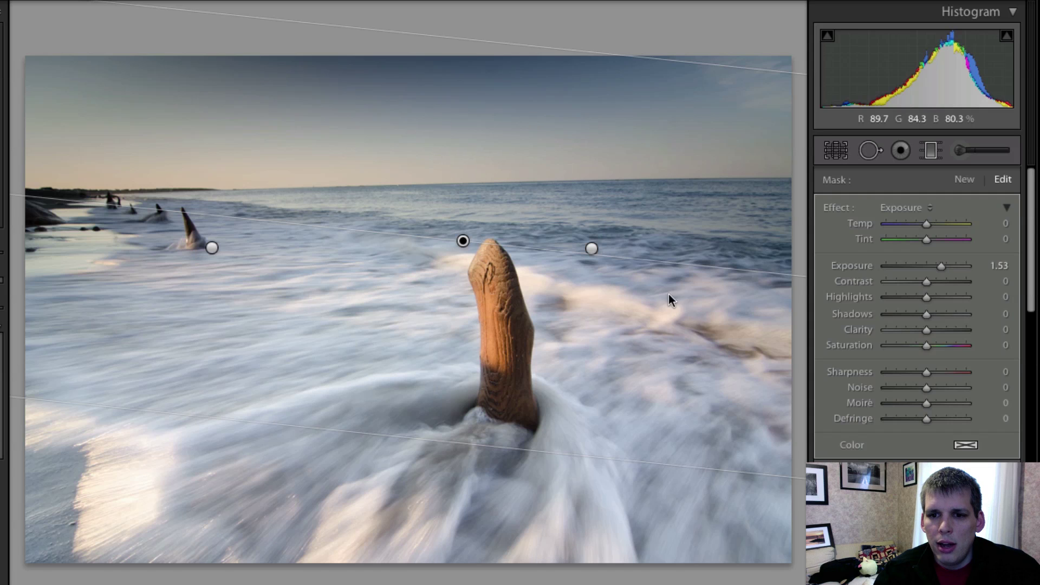
# - Crop the photo to 16 x 9, shifting the image up and rotating it to straighten the horizon
pyautogui.click(837, 151)
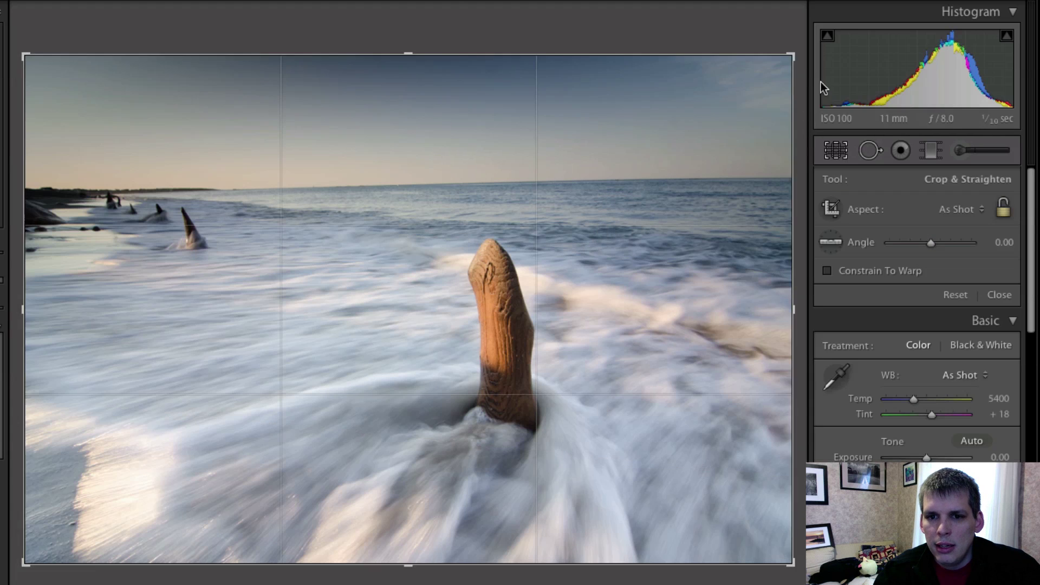
pyautogui.click(978, 210)
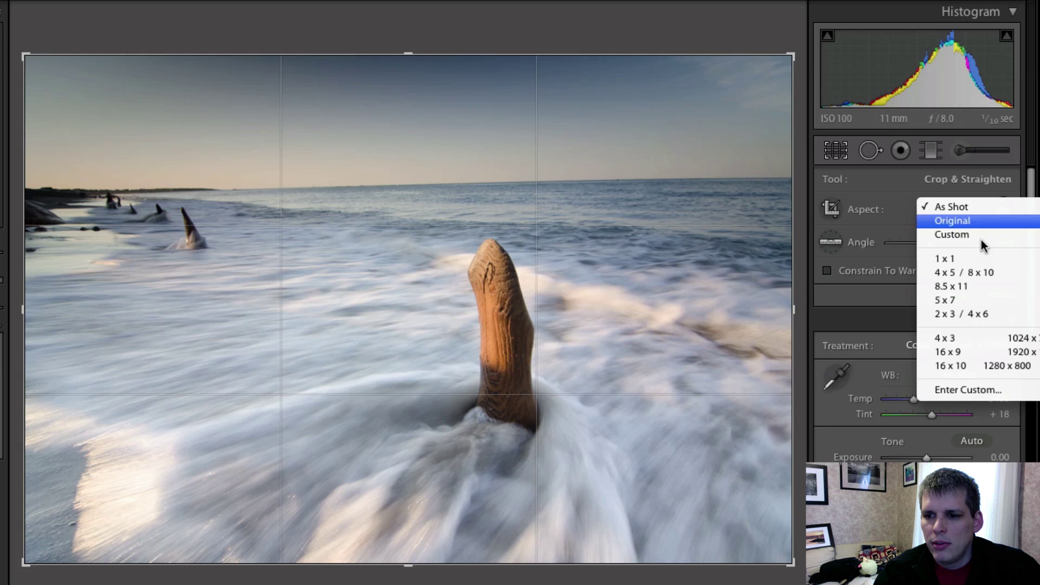
pyautogui.click(987, 352)
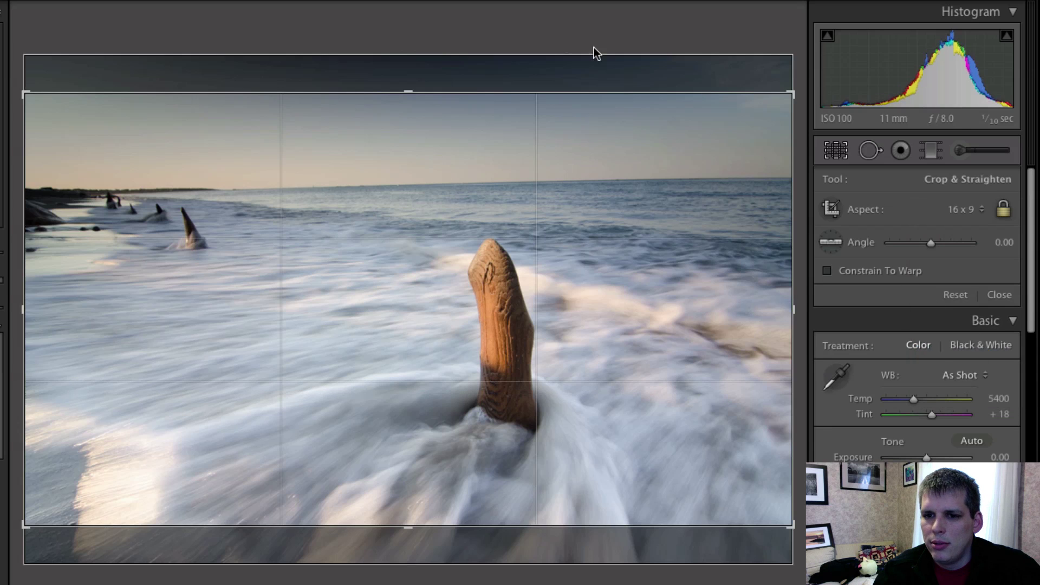
pyautogui.moveTo(436, 275); pyautogui.dragTo(472, 222)
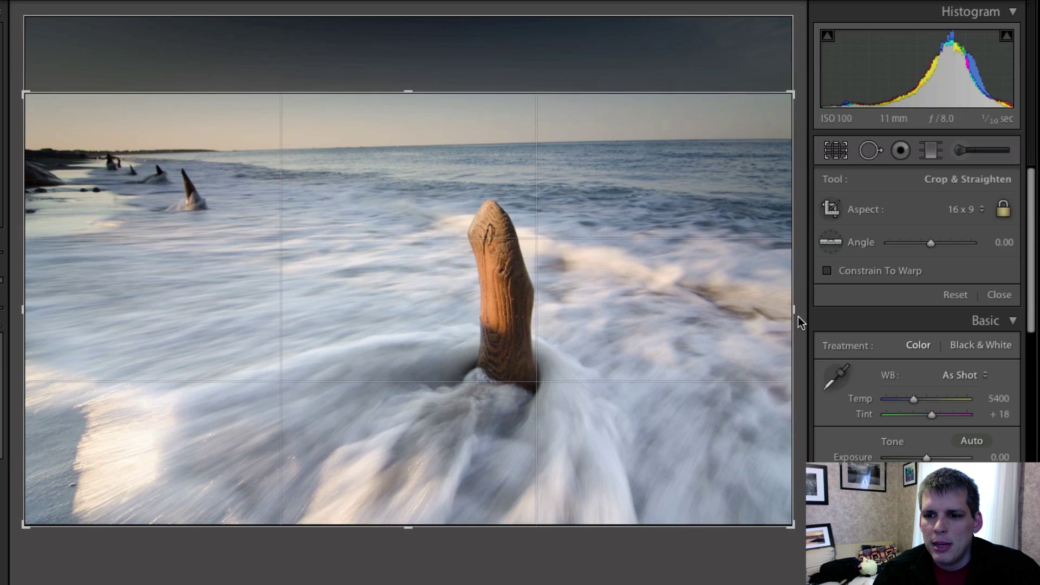
pyautogui.moveTo(798, 316); pyautogui.dragTo(768, 309)
pyautogui.moveTo(462, 333)
pyautogui.mouseDown()
pyautogui.moveTo(487, 302)
pyautogui.moveTo(455, 300)
pyautogui.moveTo(456, 316)
pyautogui.mouseUp()
pyautogui.press('Return')
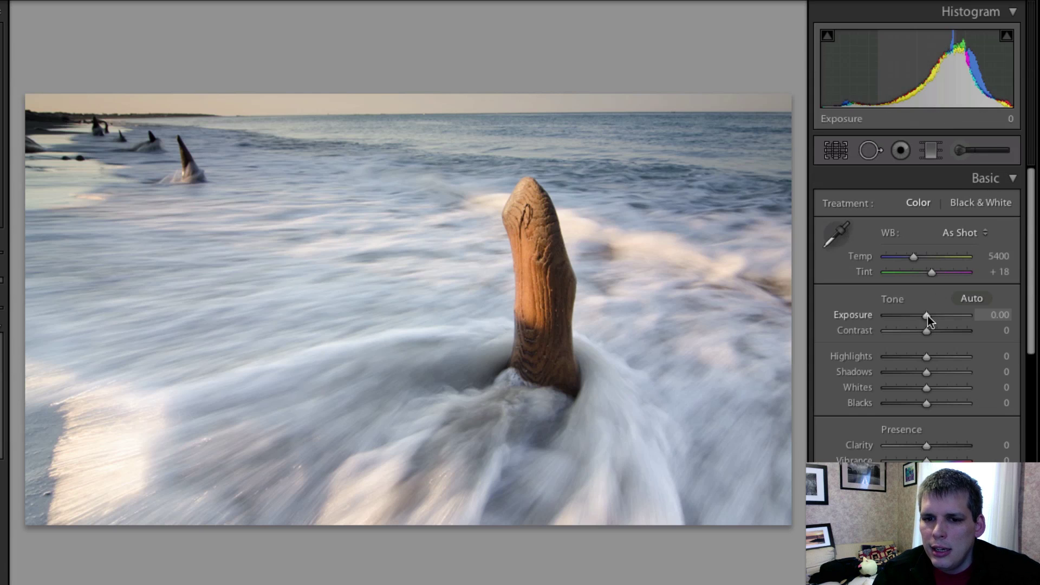
# - Drag the Basic sliders to Exposure −0.30, Contrast +47, Shadows +79 and Whites +30
pyautogui.moveTo(927, 315); pyautogui.dragTo(924, 317)
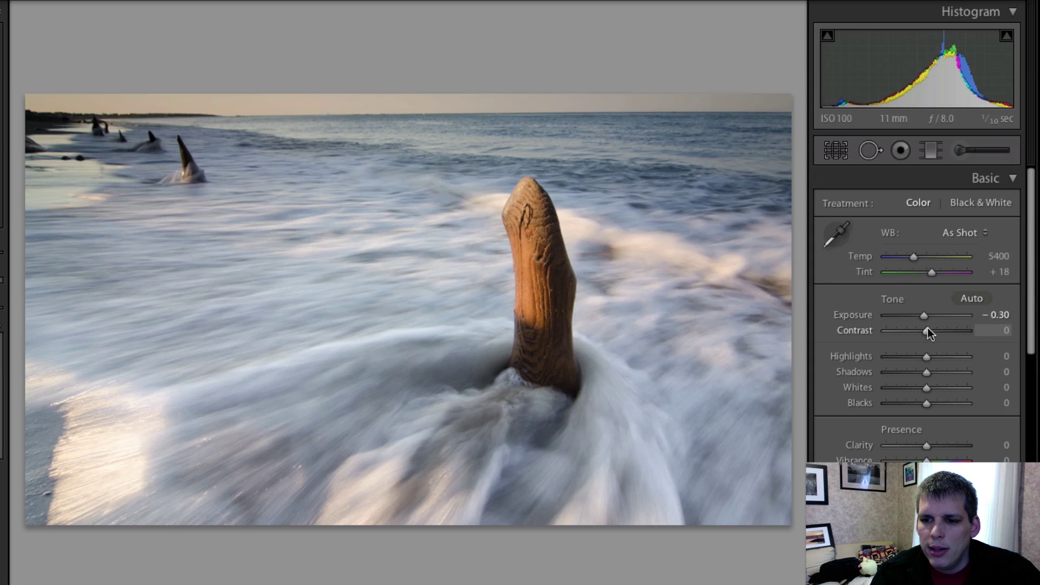
pyautogui.moveTo(928, 331); pyautogui.dragTo(946, 333)
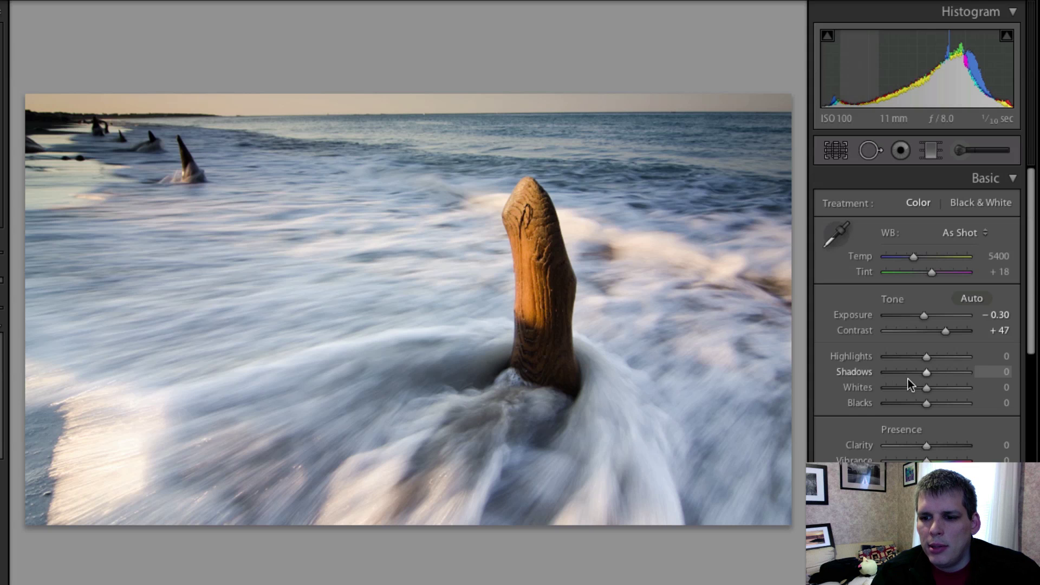
pyautogui.moveTo(925, 375); pyautogui.dragTo(956, 375)
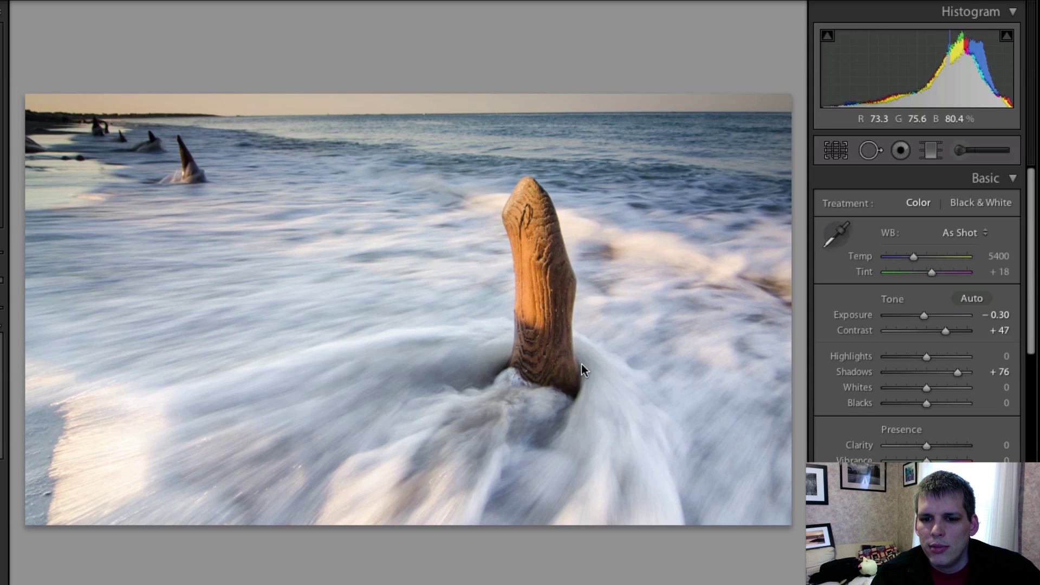
pyautogui.moveTo(957, 373); pyautogui.dragTo(973, 375)
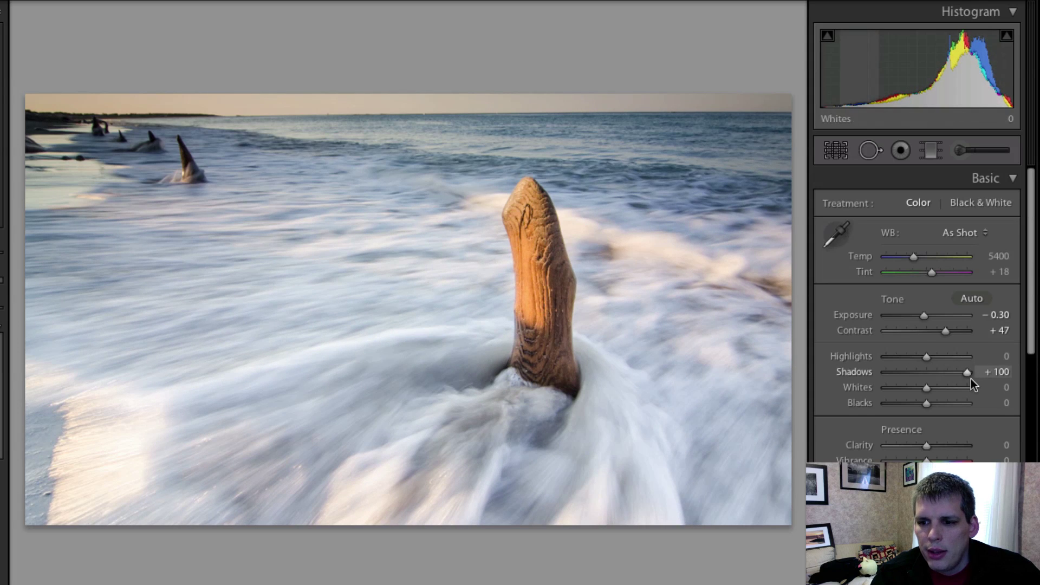
pyautogui.moveTo(967, 373); pyautogui.dragTo(957, 375)
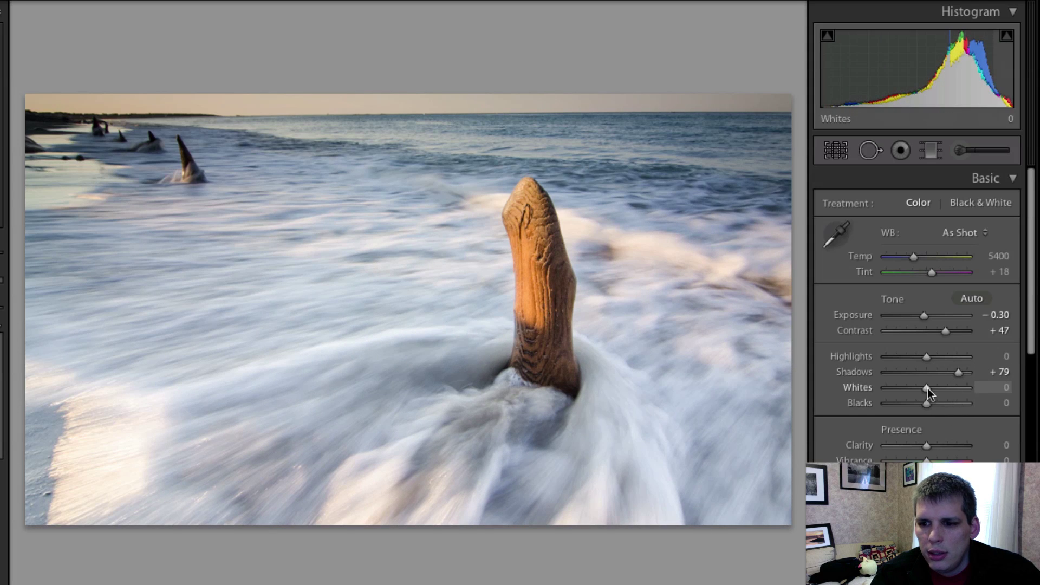
pyautogui.moveTo(927, 388)
pyautogui.mouseDown()
pyautogui.moveTo(945, 387)
pyautogui.moveTo(925, 394)
pyautogui.moveTo(942, 397)
pyautogui.mouseUp()
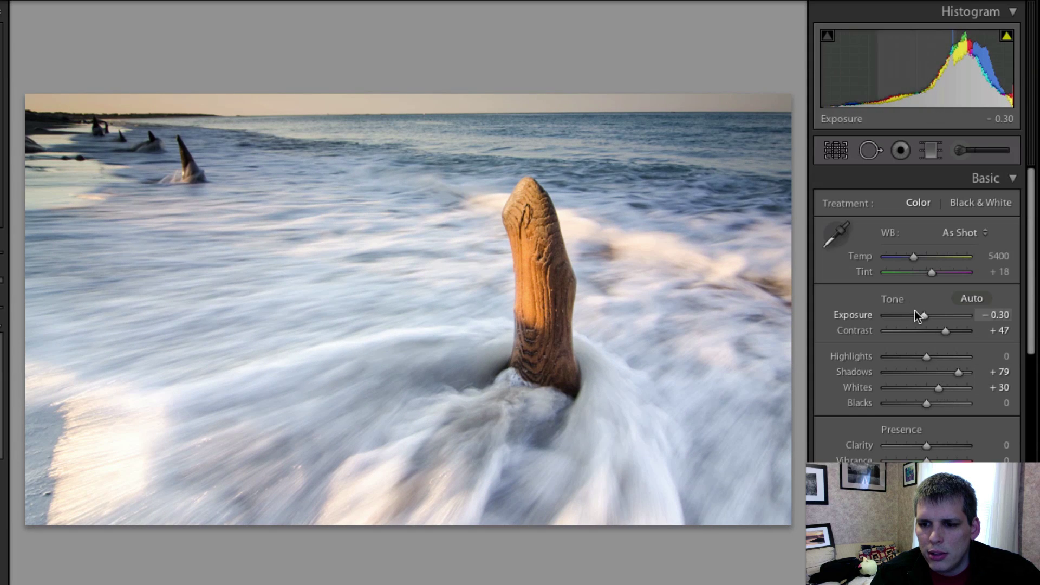
# - Lower Clarity to −33 to soften the long-exposure water
pyautogui.scroll(-3, 897, 434)
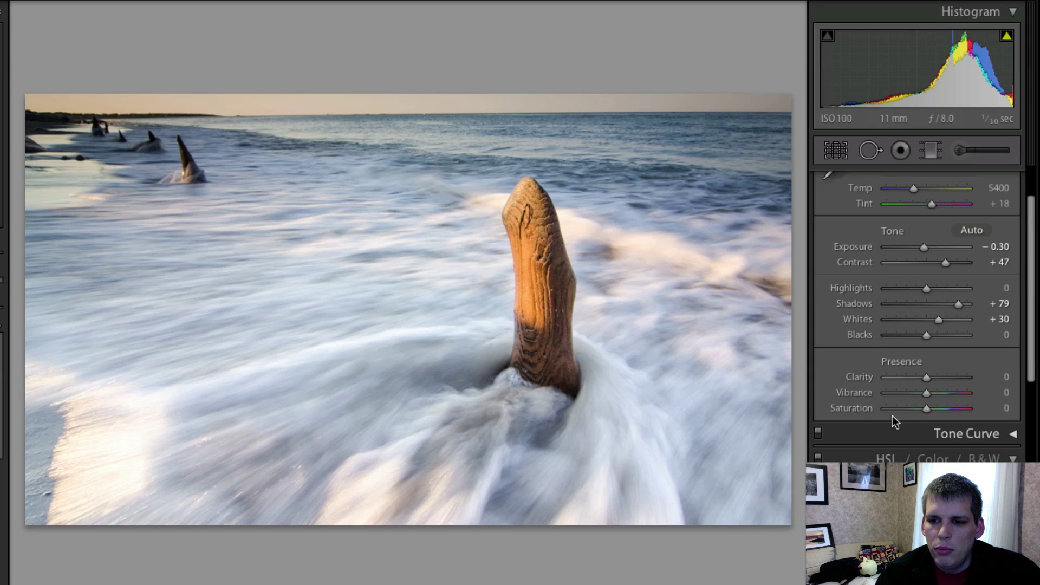
pyautogui.moveTo(926, 377); pyautogui.dragTo(910, 373)
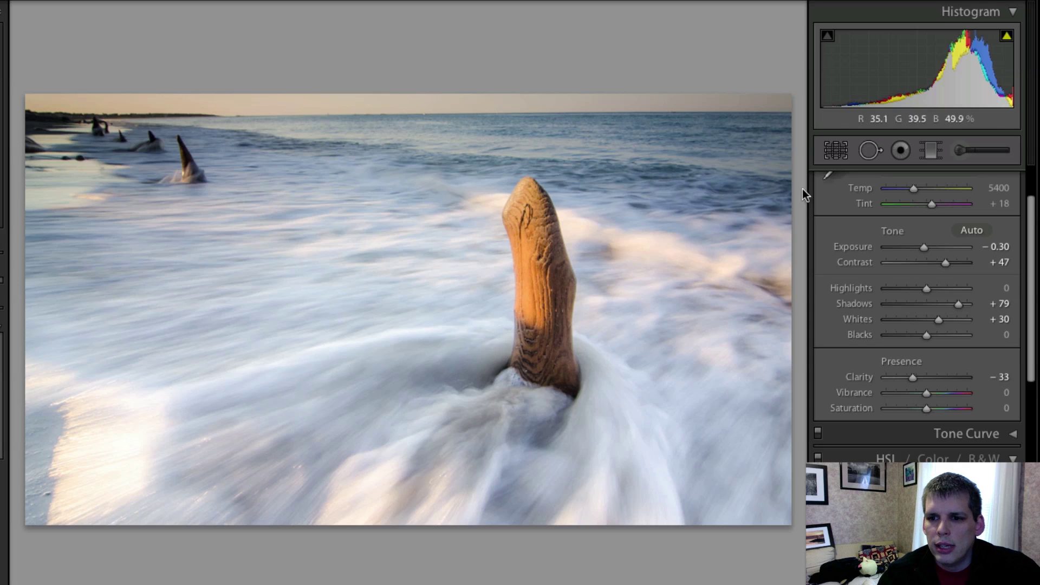
pyautogui.scroll(4, 830, 204)
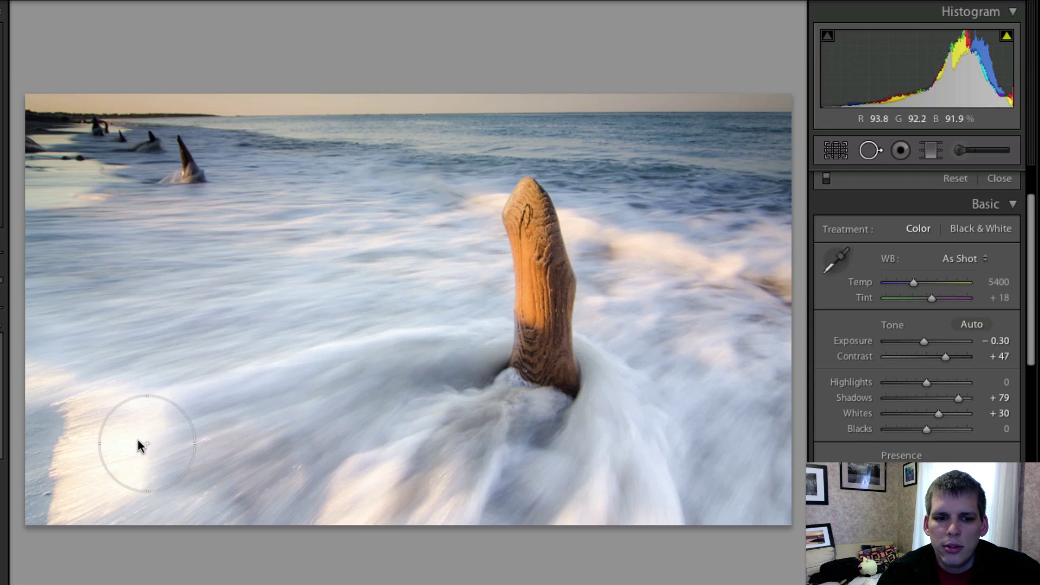
# - Heal two bright patches in the lower-left foam from clean foam areas, then close Spot Removal
pyautogui.moveTo(78, 391)
pyautogui.mouseDown()
pyautogui.moveTo(185, 365)
pyautogui.moveTo(249, 386)
pyautogui.moveTo(220, 392)
pyautogui.moveTo(210, 372)
pyautogui.mouseUp()
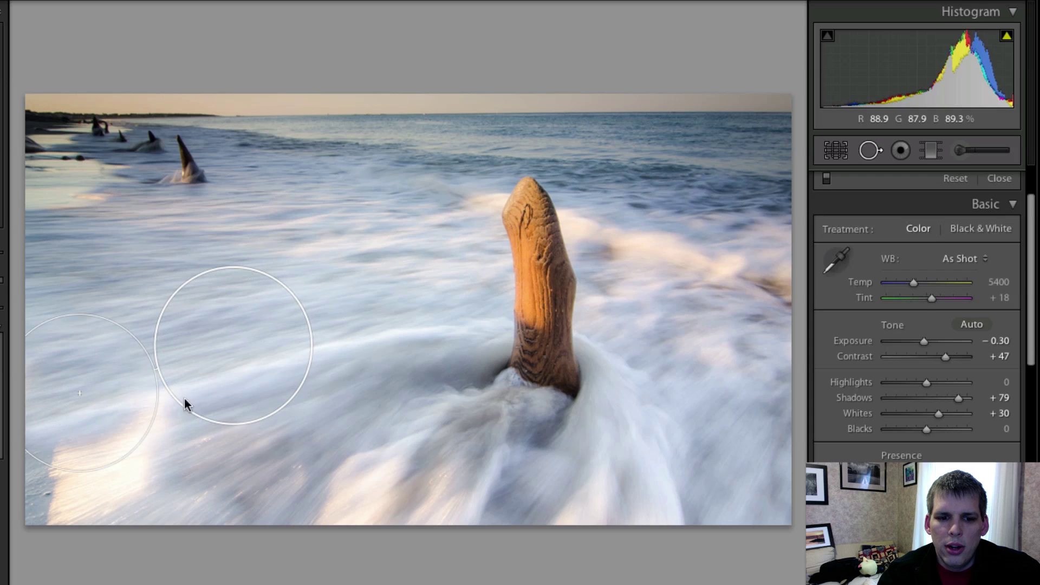
pyautogui.click(133, 458)
pyautogui.moveTo(337, 384)
pyautogui.mouseDown()
pyautogui.moveTo(284, 433)
pyautogui.moveTo(281, 464)
pyautogui.moveTo(209, 416)
pyautogui.moveTo(202, 487)
pyautogui.mouseUp()
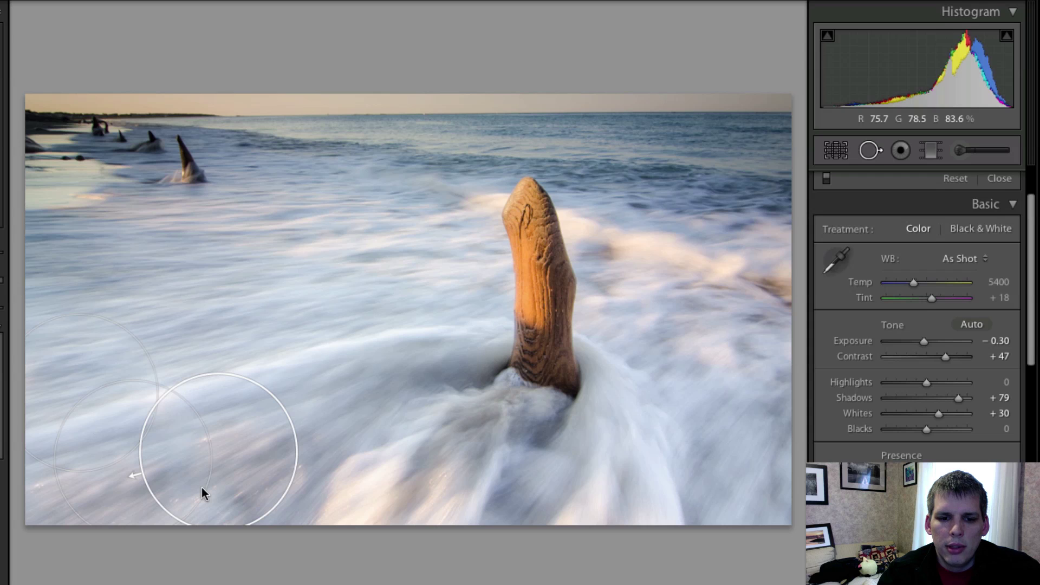
pyautogui.click(869, 151)
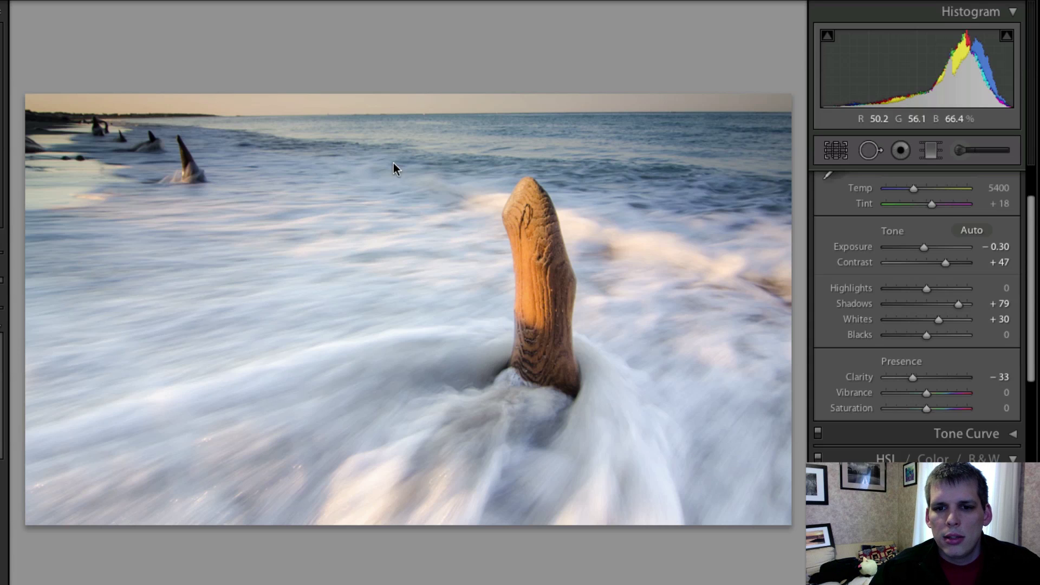
# - Raise Orange saturation to +32 in the HSL panel to warm the wooden post
pyautogui.scroll(-1, 924, 401)
pyautogui.click(916, 436)
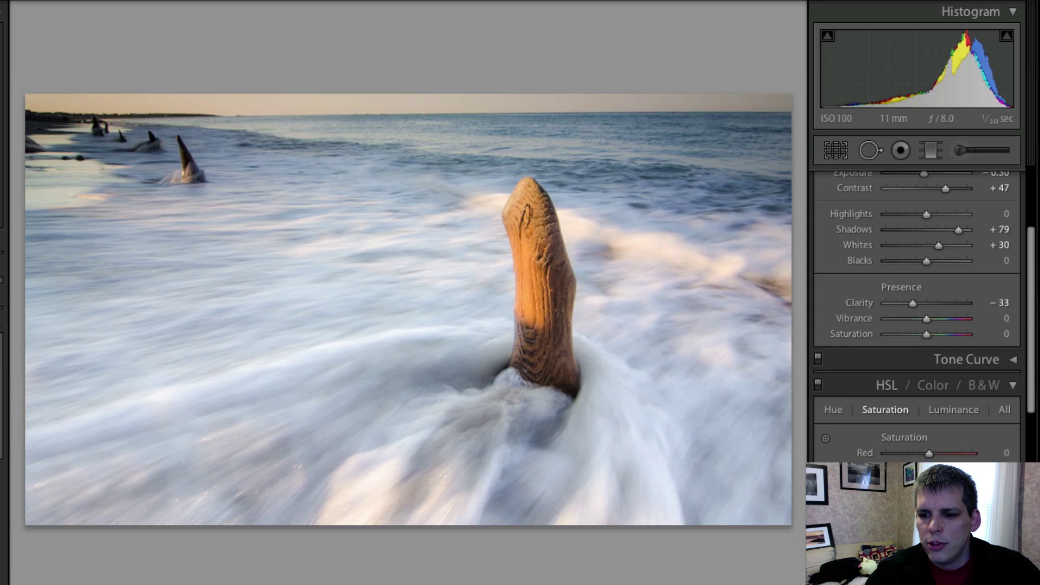
pyautogui.scroll(-1, 875, 398)
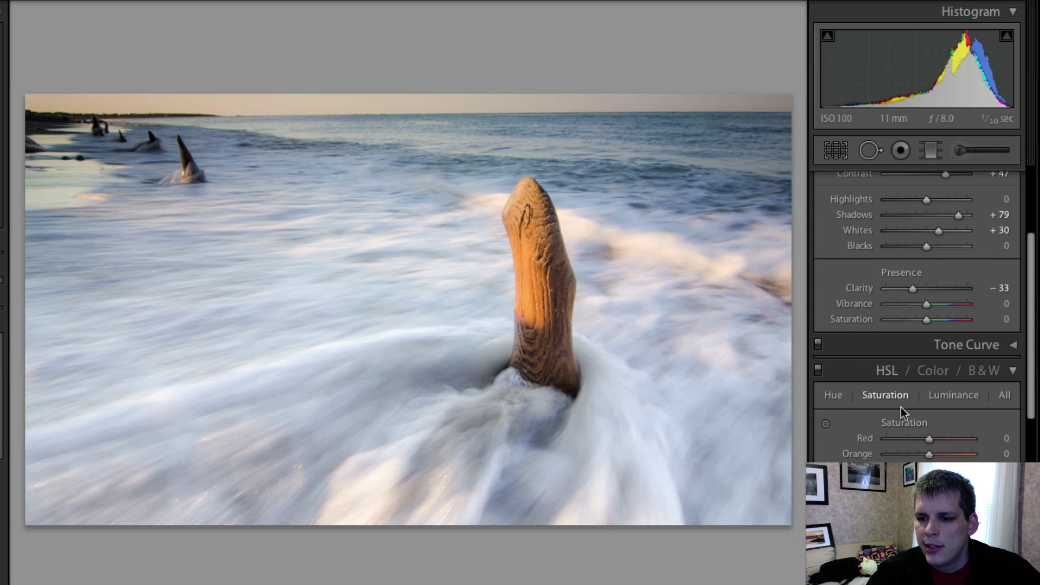
pyautogui.scroll(-3, 902, 407)
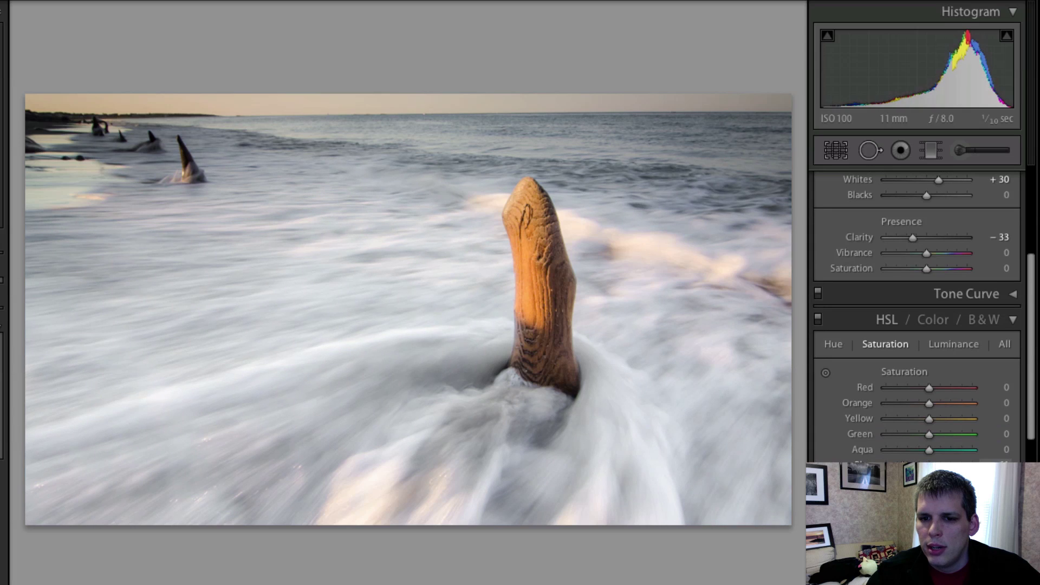
pyautogui.moveTo(929, 404); pyautogui.dragTo(941, 409)
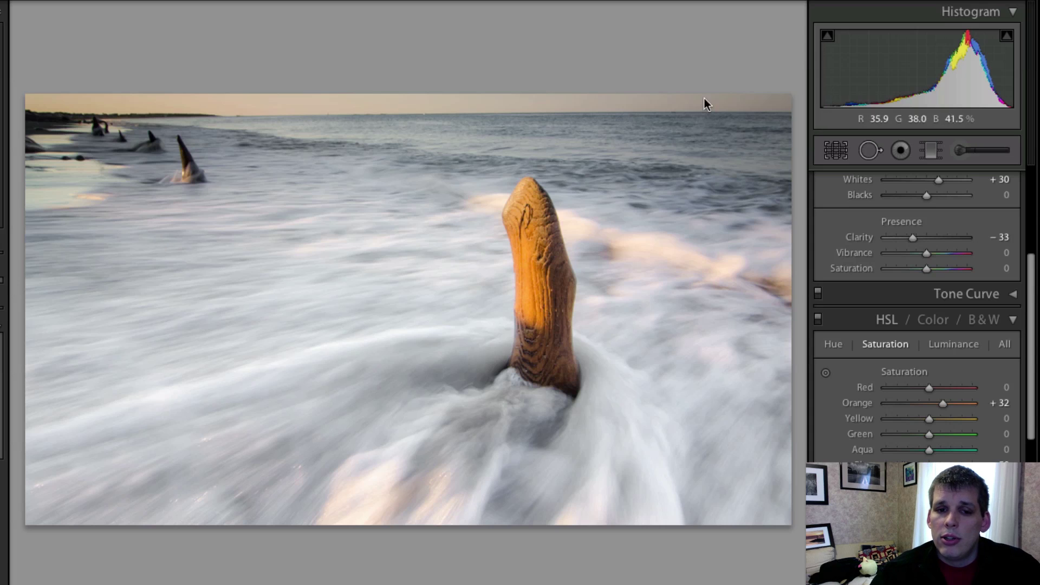
# - Convert the photo to black and white
pyautogui.scroll(5, 1008, 217)
pyautogui.scroll(4, 1008, 222)
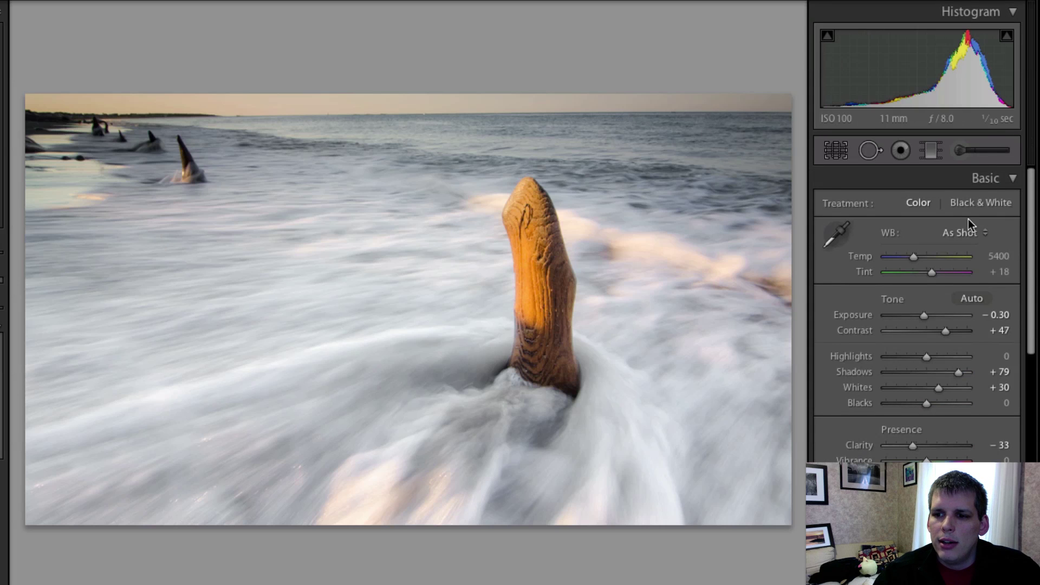
pyautogui.click(981, 202)
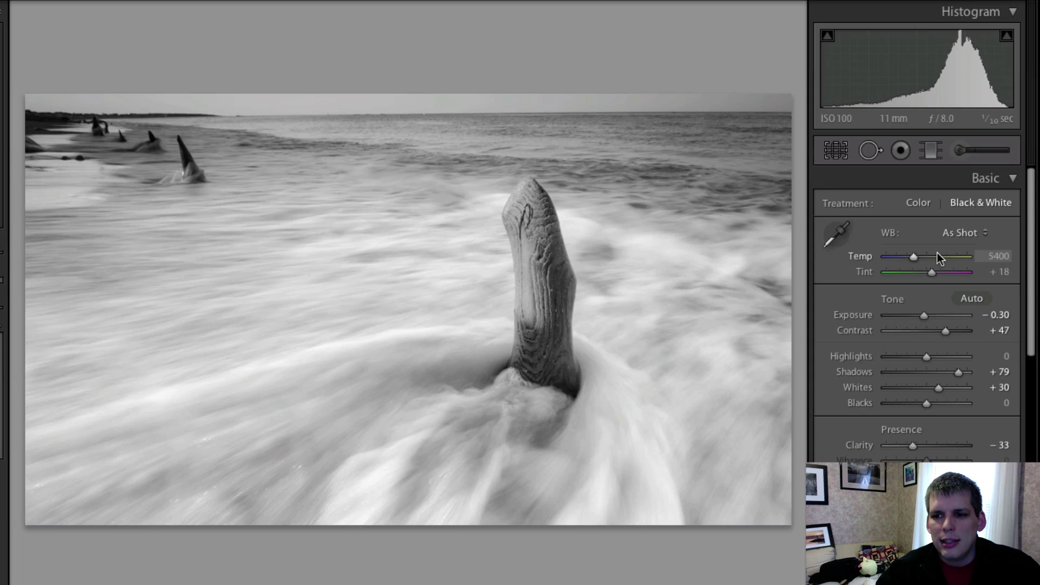
# - Retune the left and right graduated filters and add a new top filter over the sky at Exposure −0.25
pyautogui.click(934, 151)
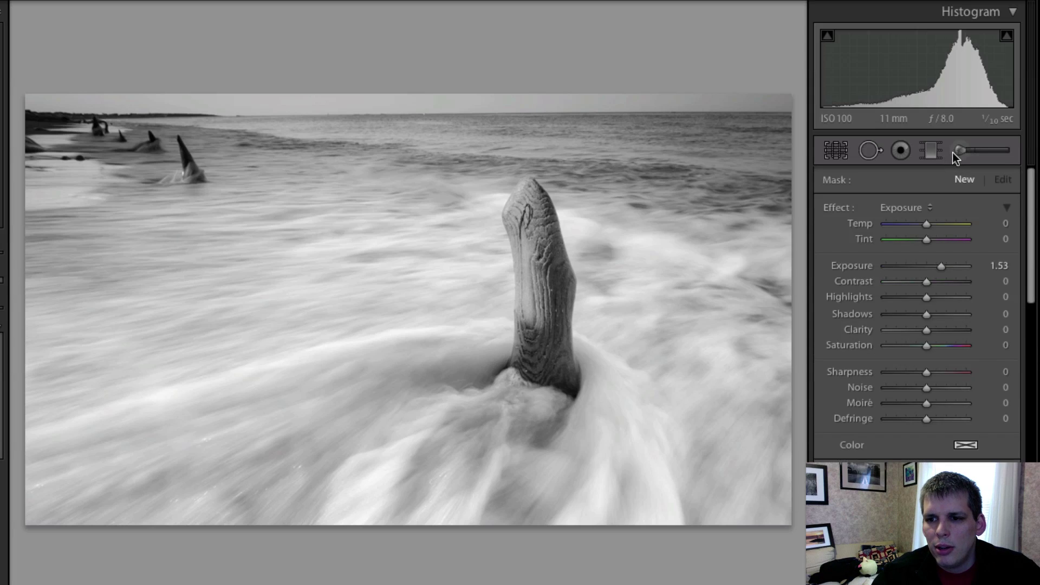
pyautogui.click(211, 182)
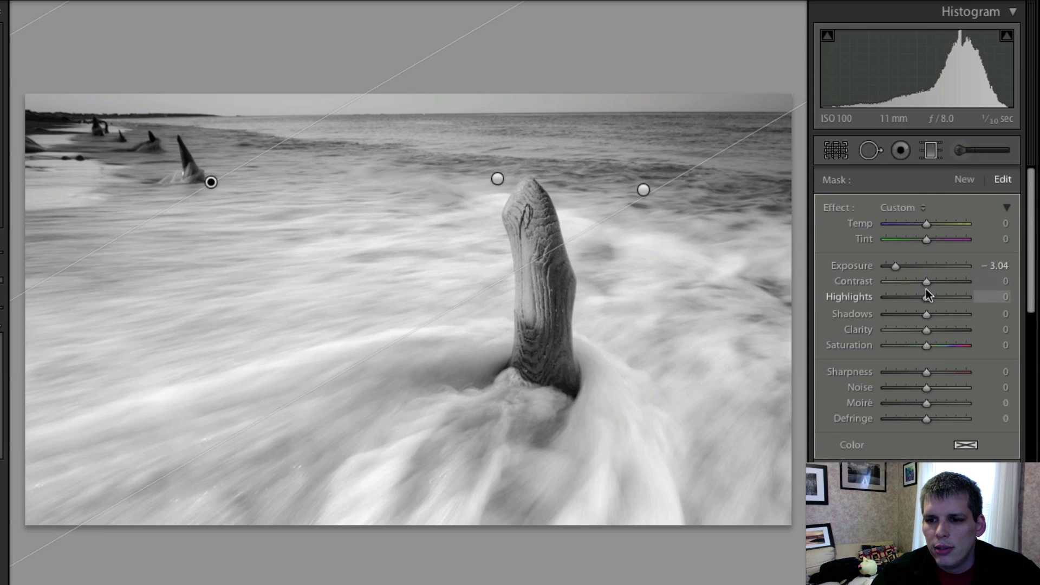
pyautogui.moveTo(926, 286); pyautogui.dragTo(902, 269)
pyautogui.click(643, 190)
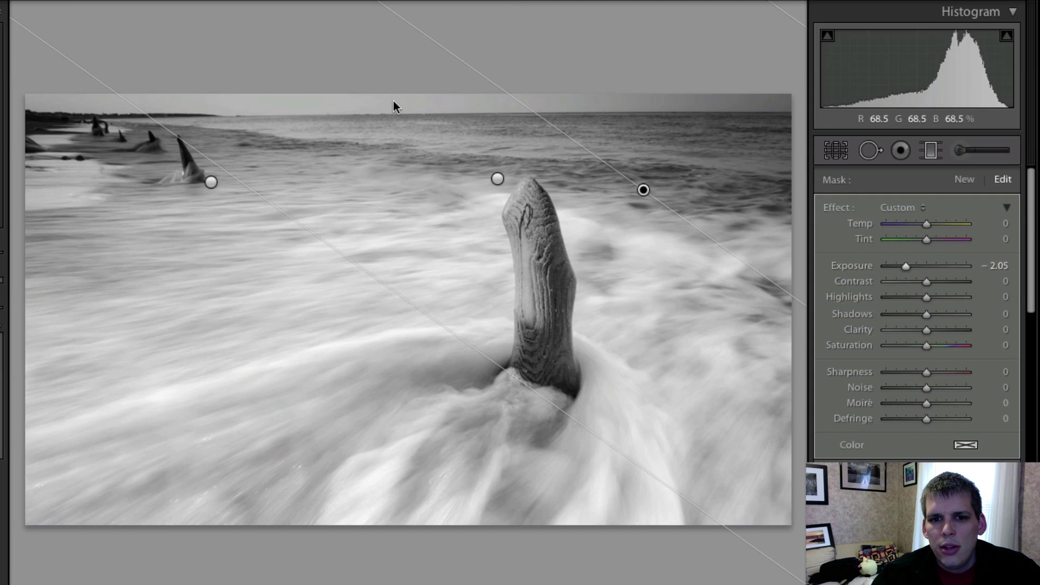
pyautogui.moveTo(393, 101); pyautogui.dragTo(394, 177)
pyautogui.moveTo(941, 267); pyautogui.dragTo(924, 277)
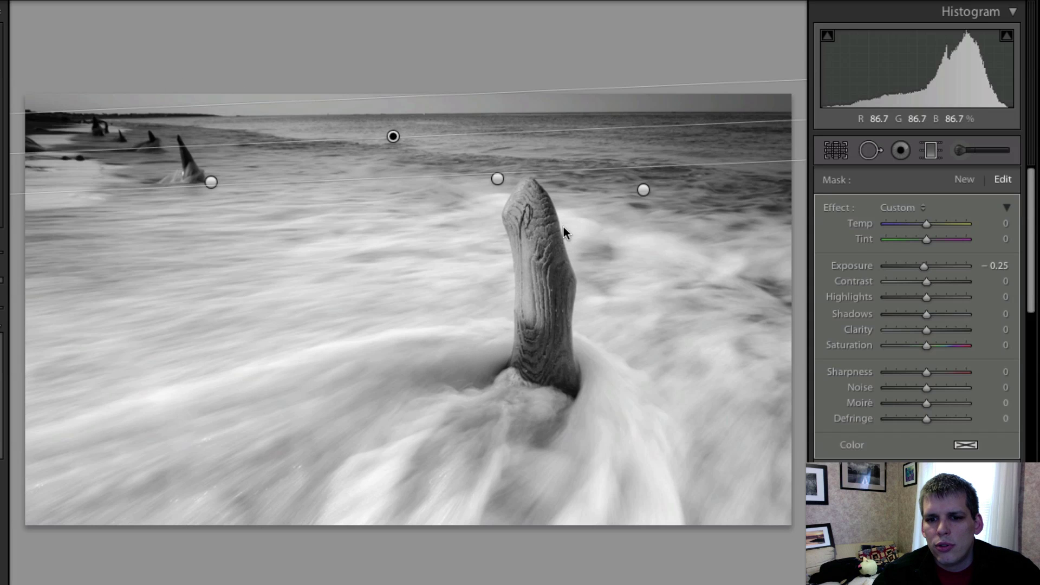
# - Brush over the wooden post with Exposure reset to 0, Clarity 52, Contrast 34 and Shadows 34
pyautogui.click(986, 145)
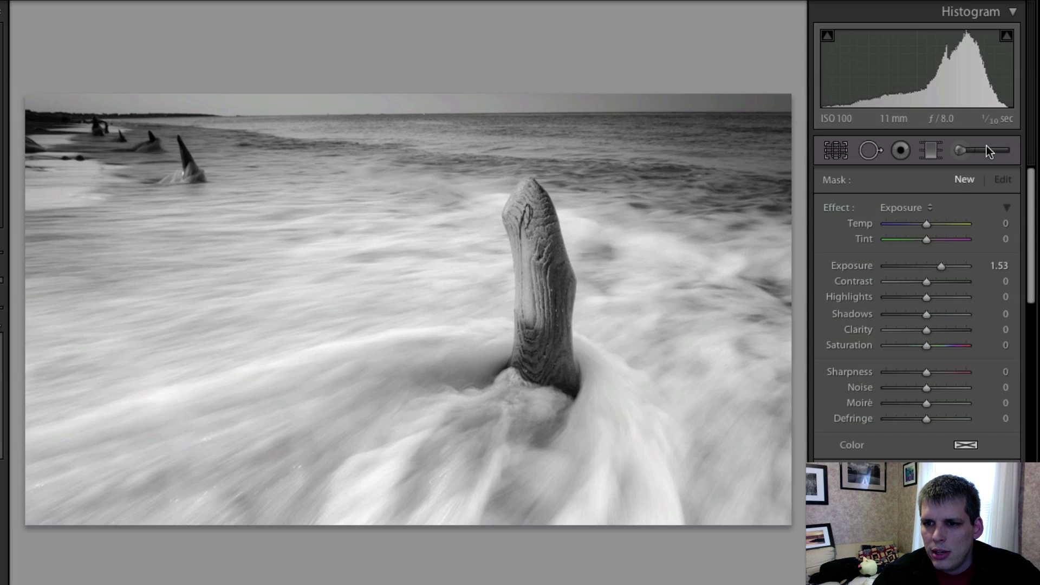
pyautogui.click(964, 154)
pyautogui.click(956, 149)
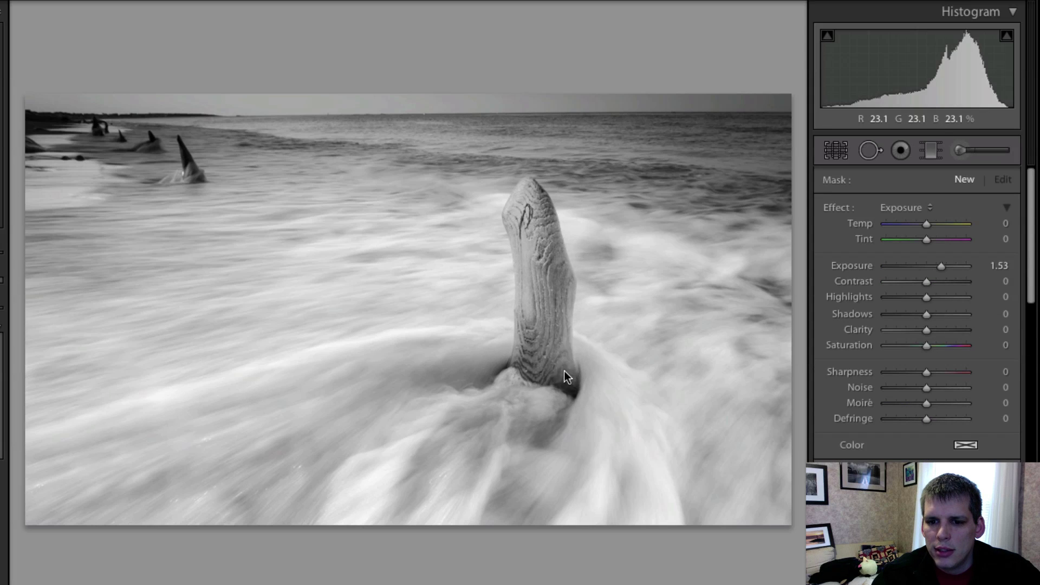
pyautogui.moveTo(564, 371); pyautogui.dragTo(519, 363)
pyautogui.doubleClick(865, 264)
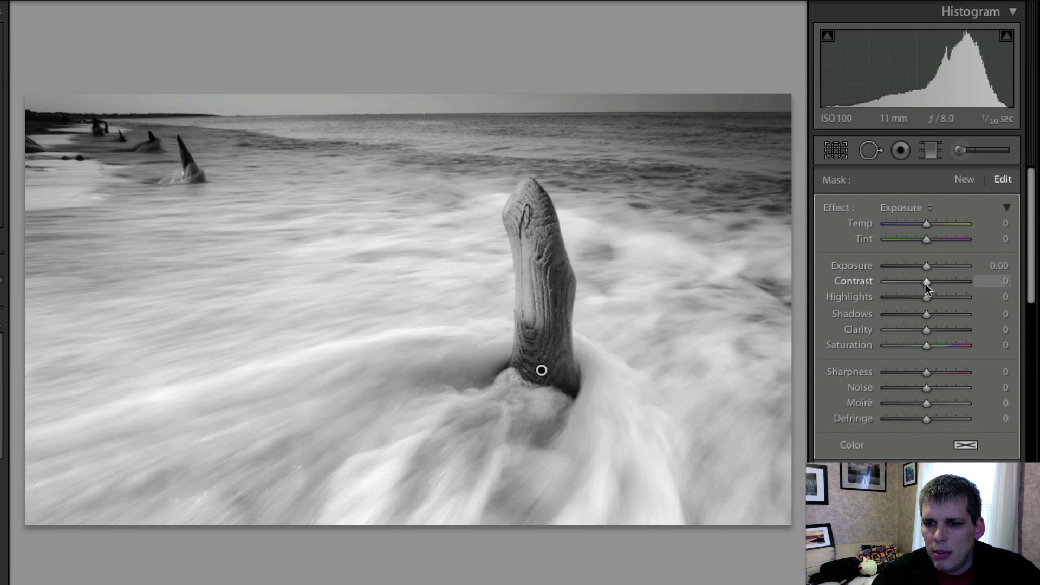
pyautogui.moveTo(931, 332); pyautogui.dragTo(948, 330)
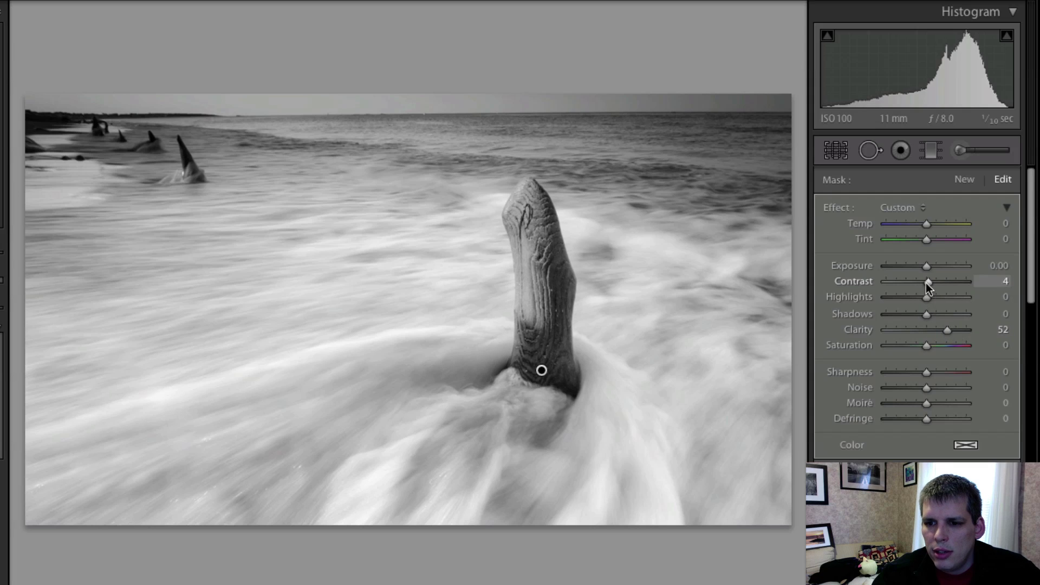
pyautogui.moveTo(928, 282); pyautogui.dragTo(938, 314)
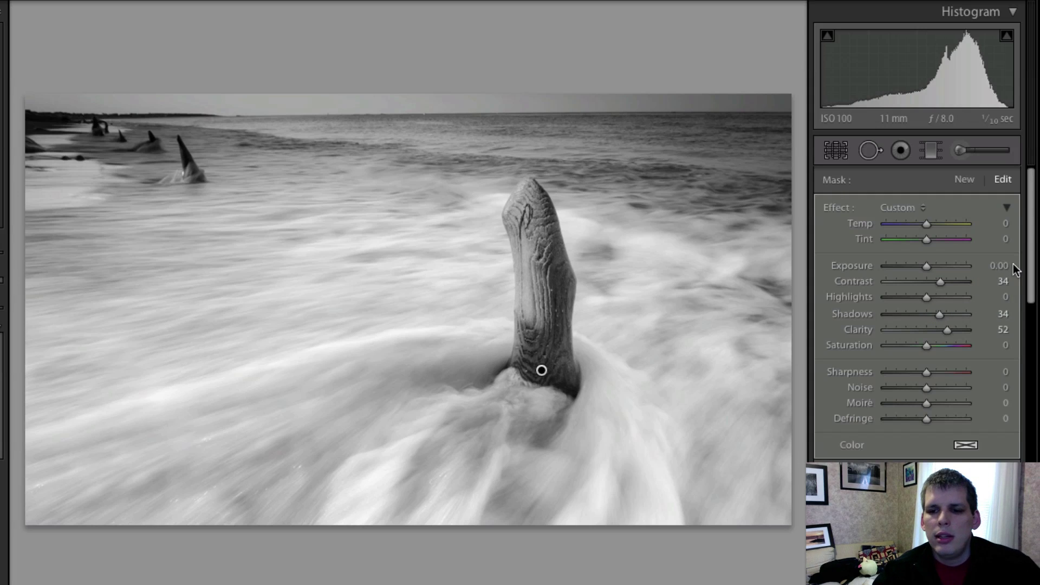
pyautogui.click(965, 149)
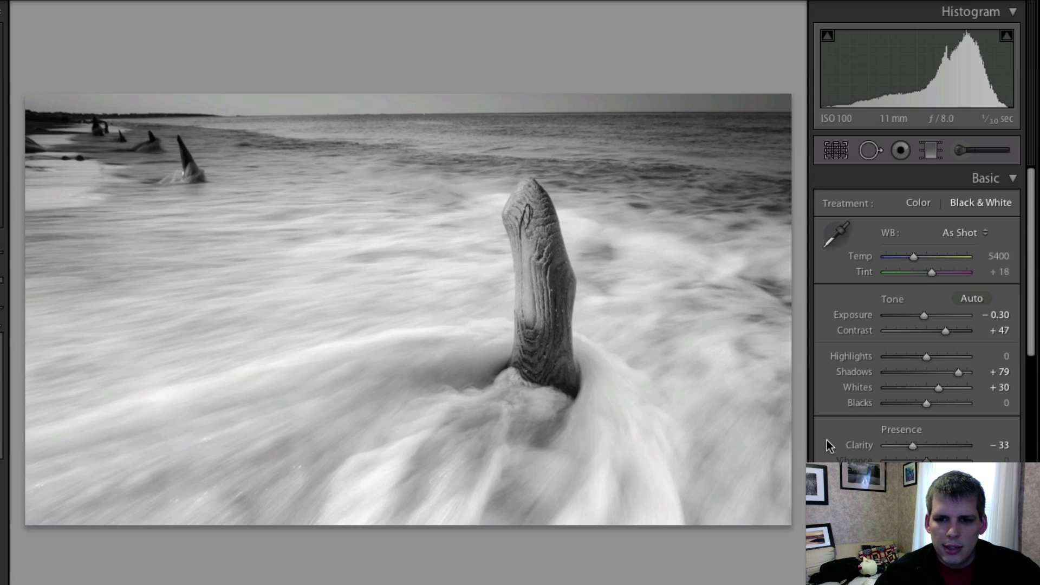
pyautogui.press('\\')
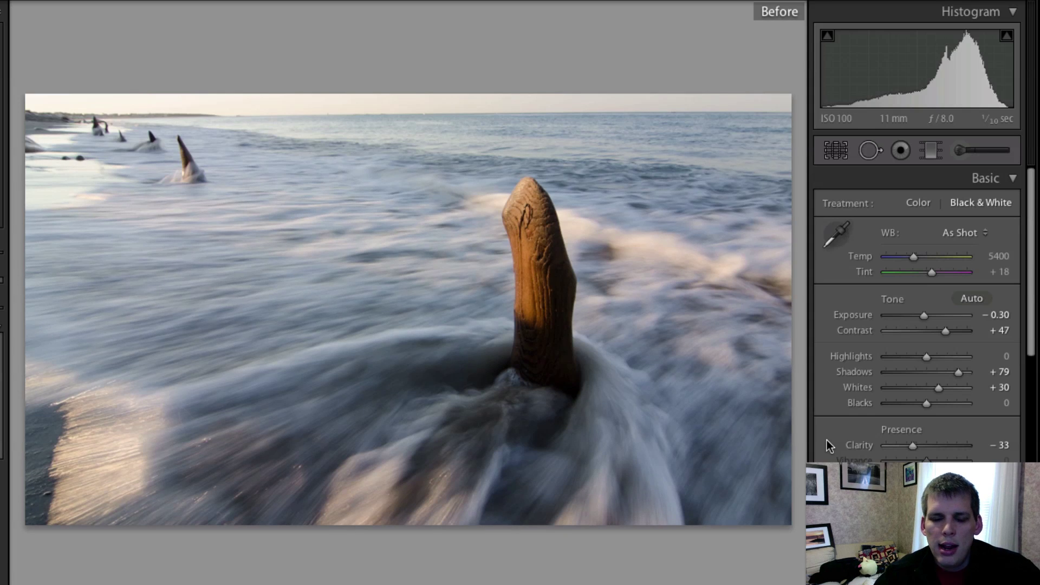
pyautogui.press('\\')
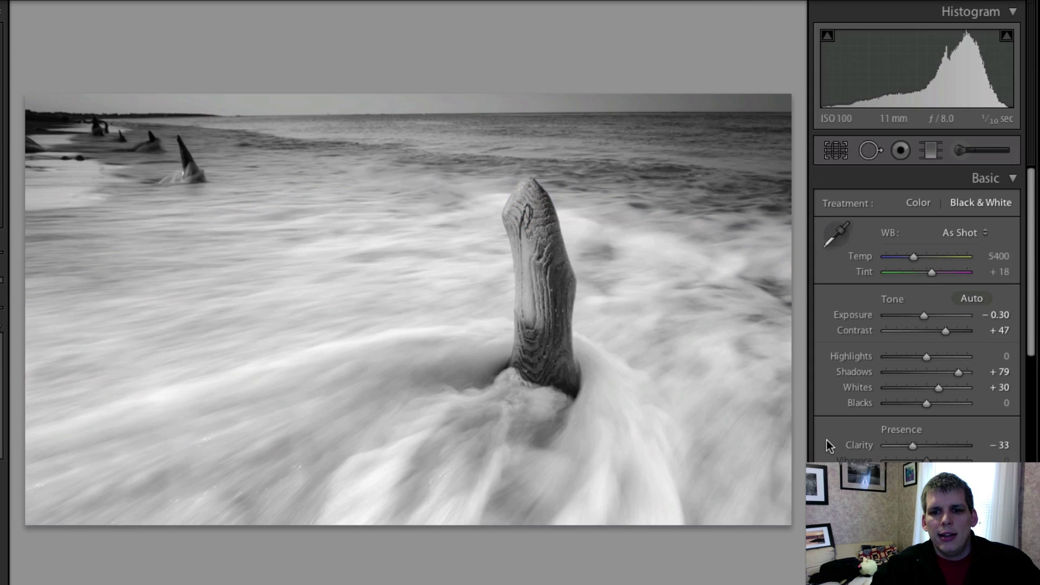